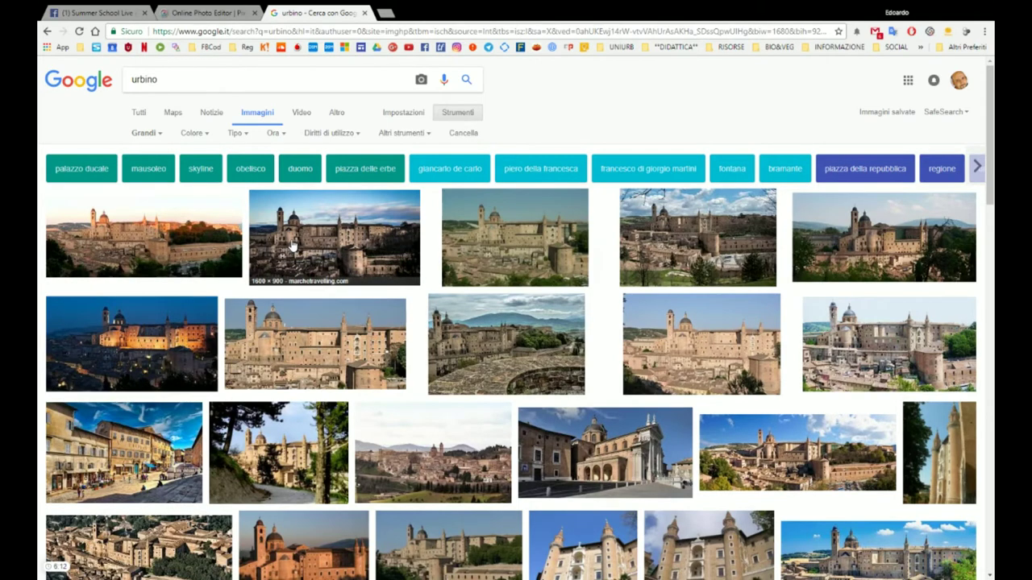
# - Open the 1600 × 900 Urbino photo from marchetravelling.com in the image results and save it as Urbino2.jpg
pyautogui.click(293, 247)
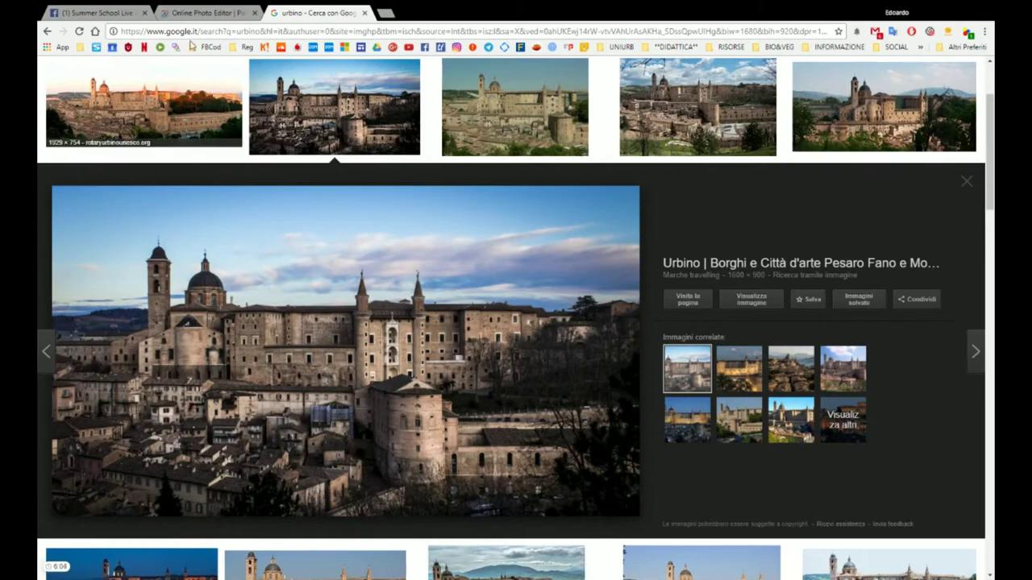
pyautogui.click(226, 22)
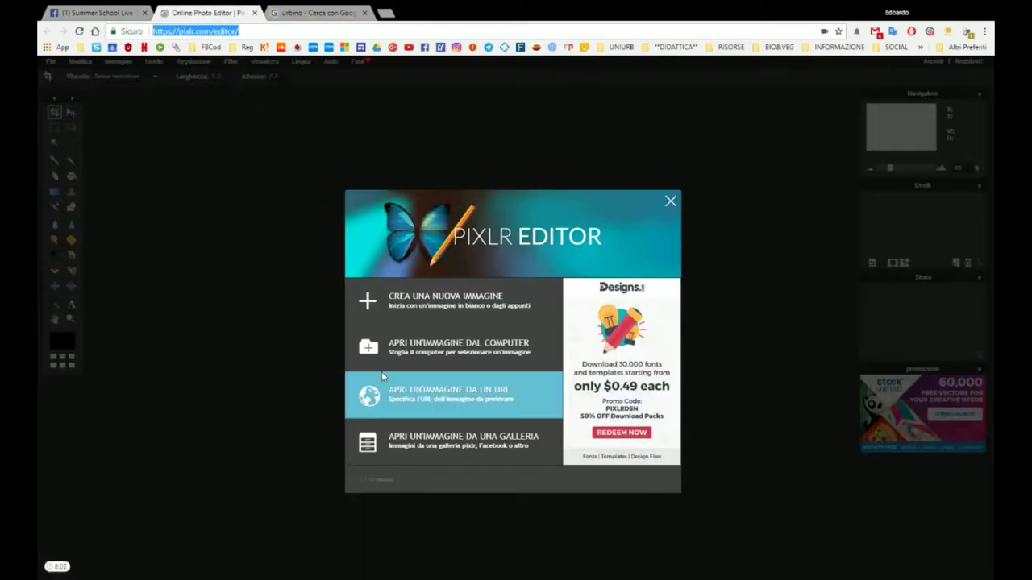
pyautogui.click(323, 10)
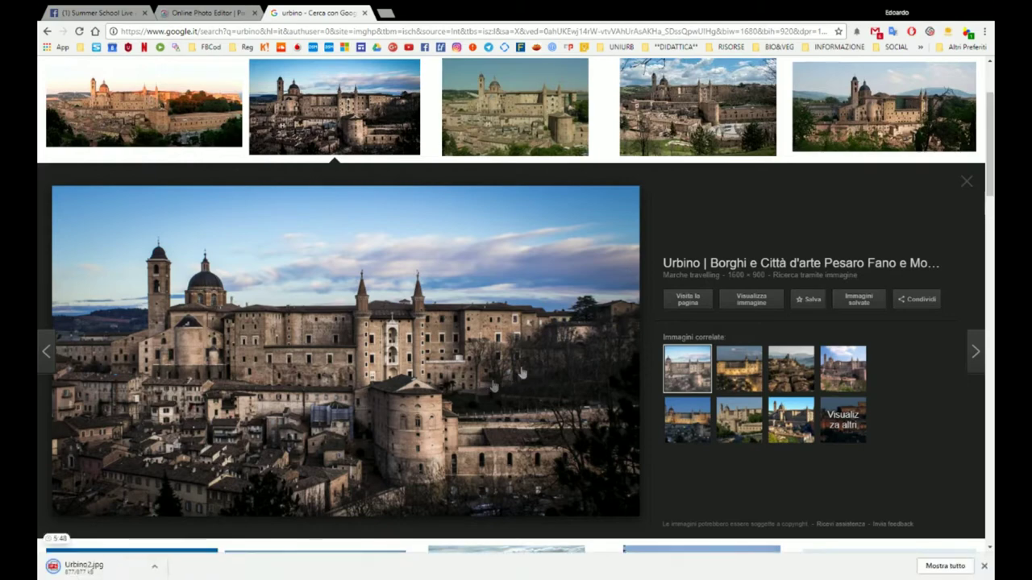
# - Switch to Pixlr Editor and open Urbino2.jpg from the computer
pyautogui.click(194, 10)
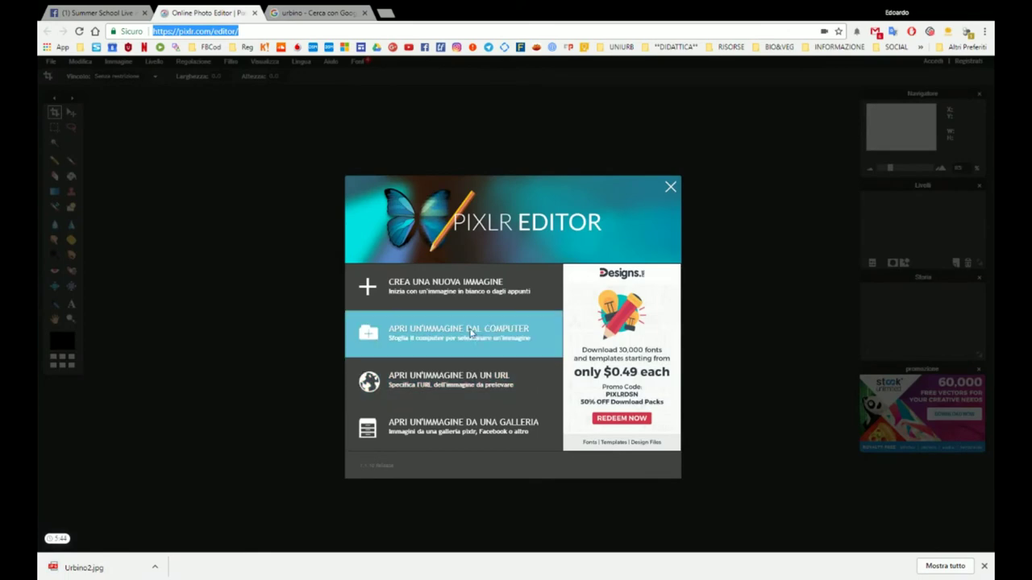
pyautogui.click(462, 337)
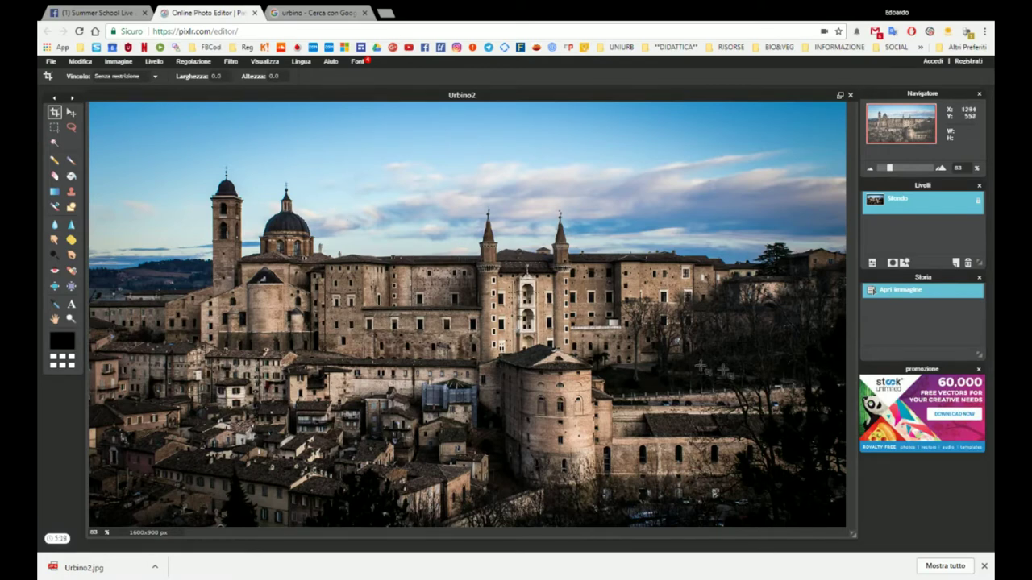
pyautogui.click(984, 567)
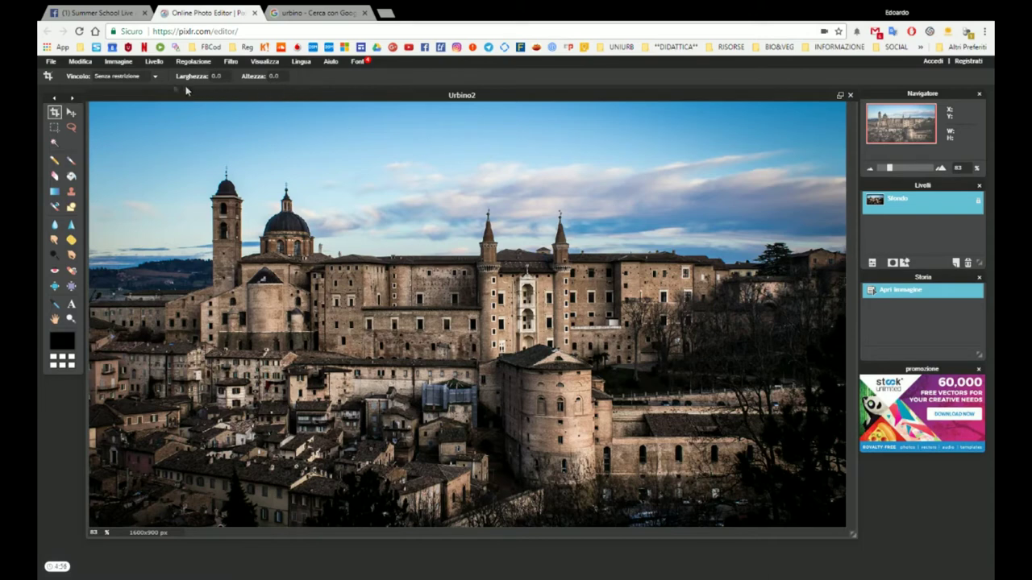
# - Constrain the crop to an output size (Dimensioni uscita) of 1920 wide by 1080 high
pyautogui.click(155, 76)
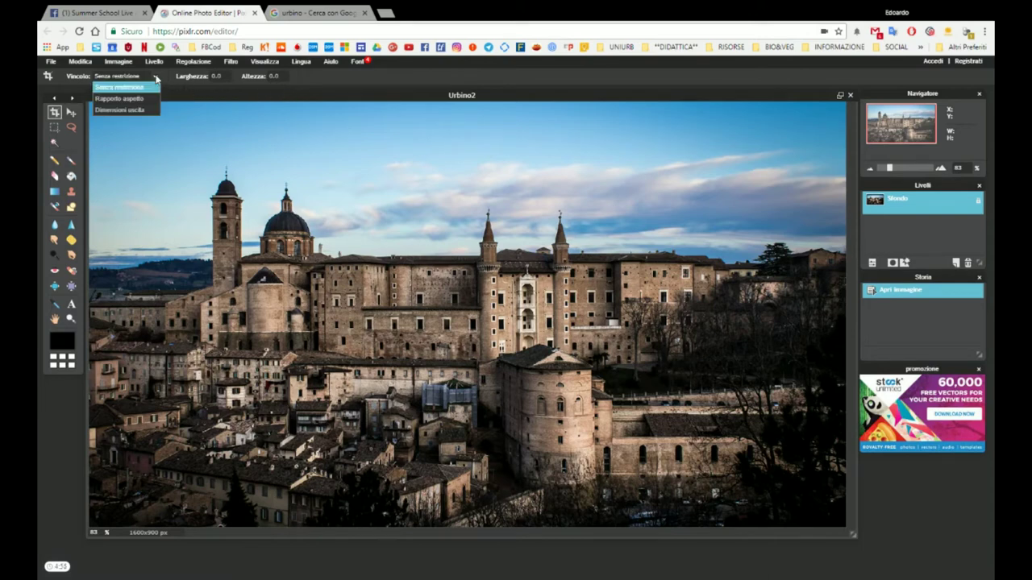
pyautogui.click(144, 109)
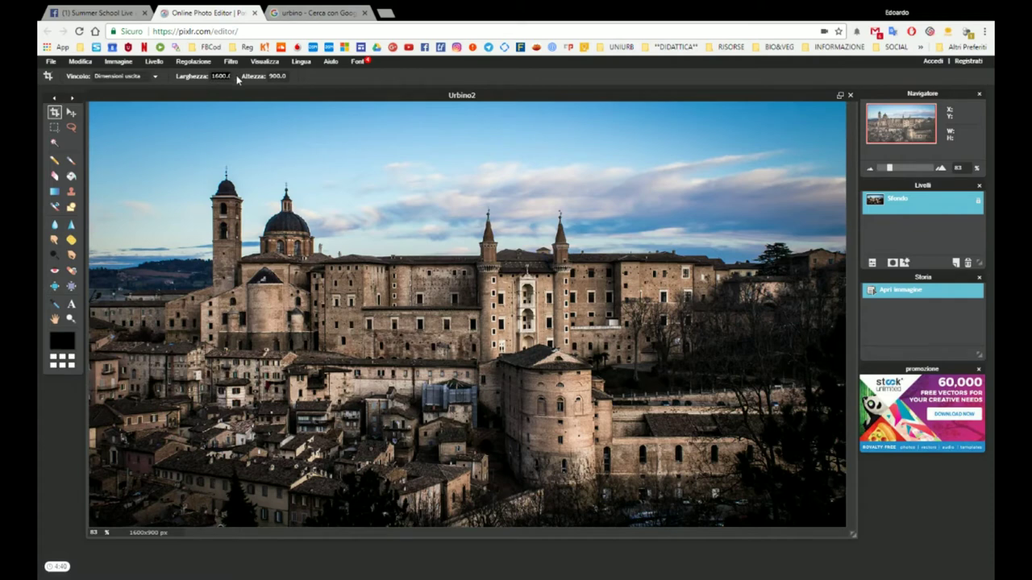
pyautogui.write('1920')
pyautogui.press('Return')
pyautogui.click(270, 77)
pyautogui.write('1080')
# - Crop the photo to a frame of about 1490 × 838 px that leaves a thin margin around the city view
pyautogui.moveTo(108, 119); pyautogui.dragTo(848, 515)
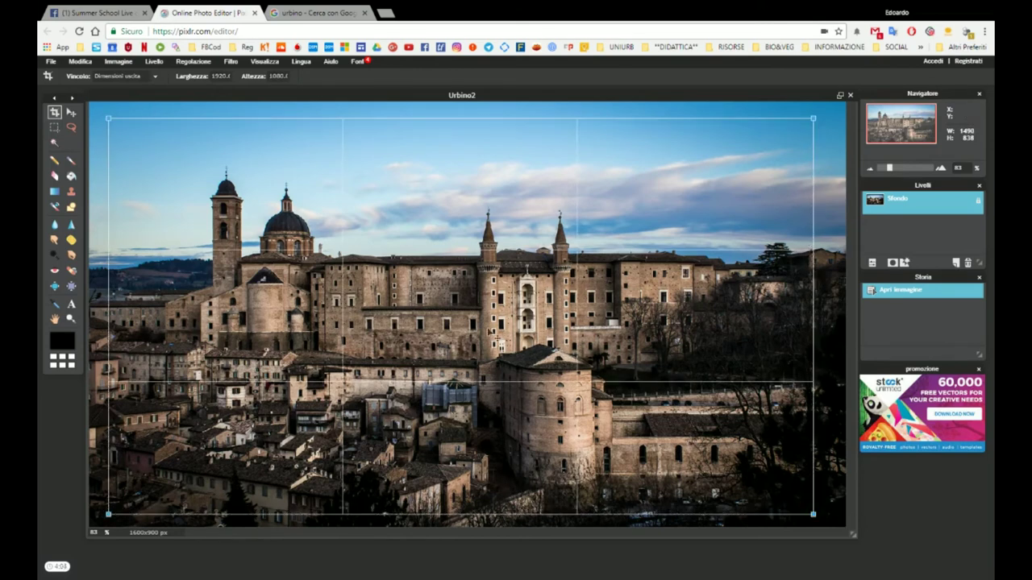
pyautogui.moveTo(490, 334)
pyautogui.mouseDown()
pyautogui.moveTo(497, 343)
pyautogui.moveTo(494, 327)
pyautogui.mouseUp()
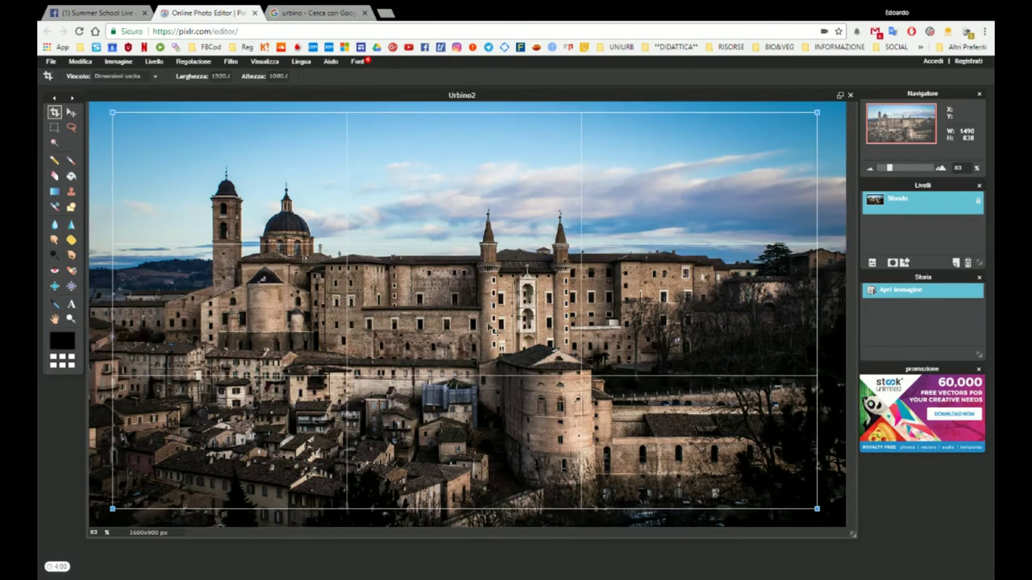
pyautogui.press('Return')
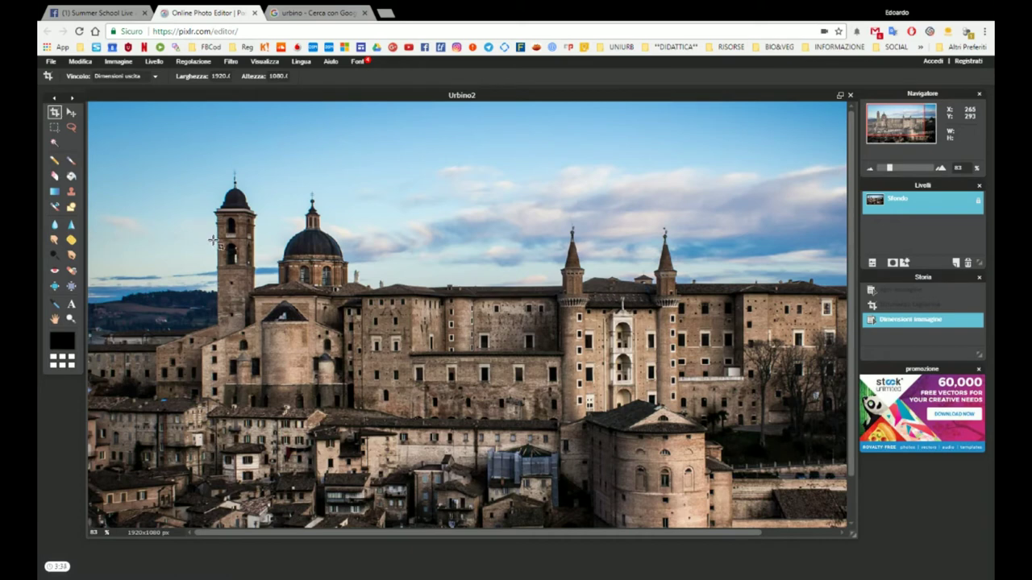
# - Check the cropped photo's width and height in the image size settings
pyautogui.click(115, 62)
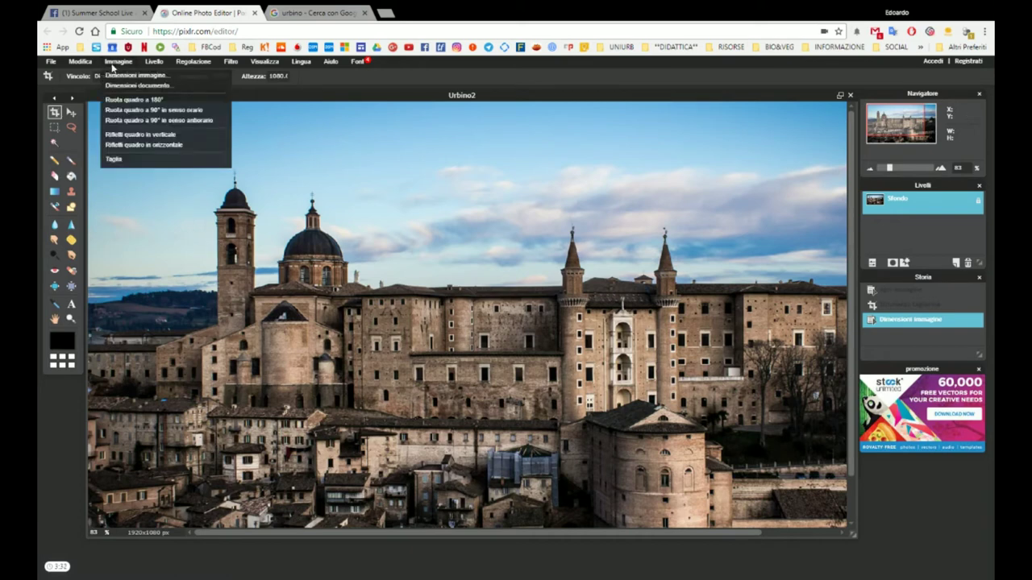
pyautogui.click(127, 77)
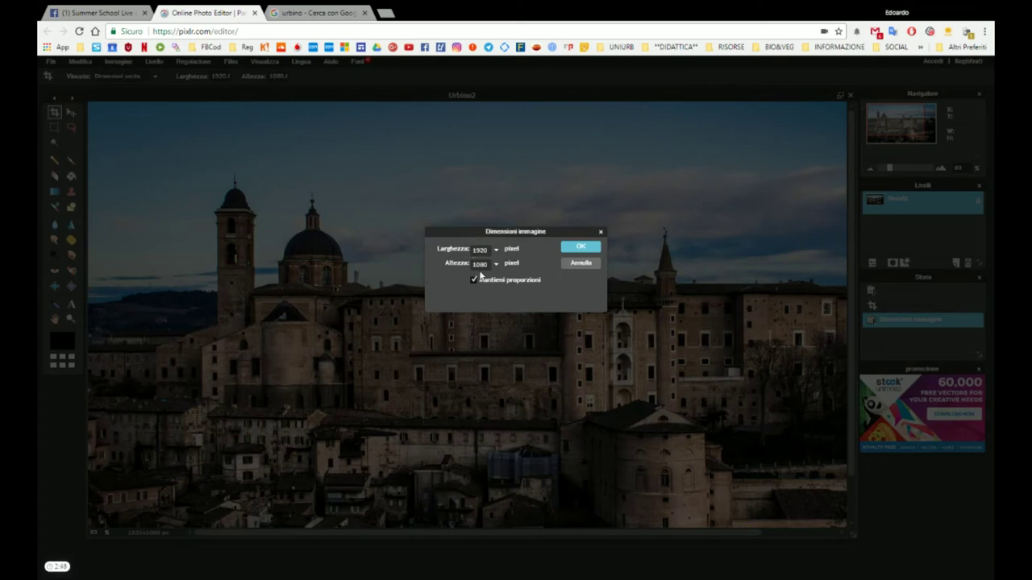
pyautogui.click(582, 247)
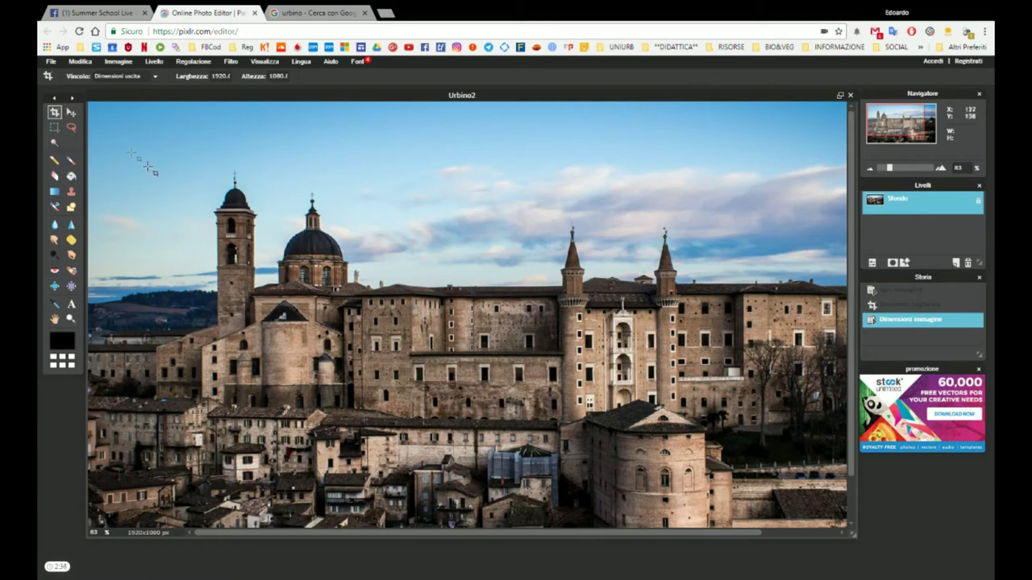
pyautogui.click(51, 63)
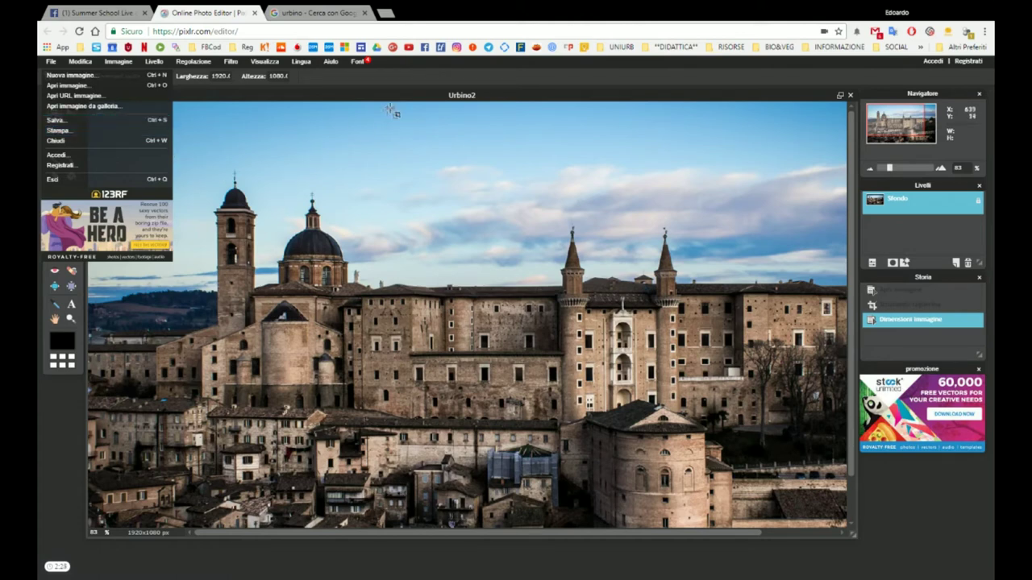
pyautogui.click(414, 78)
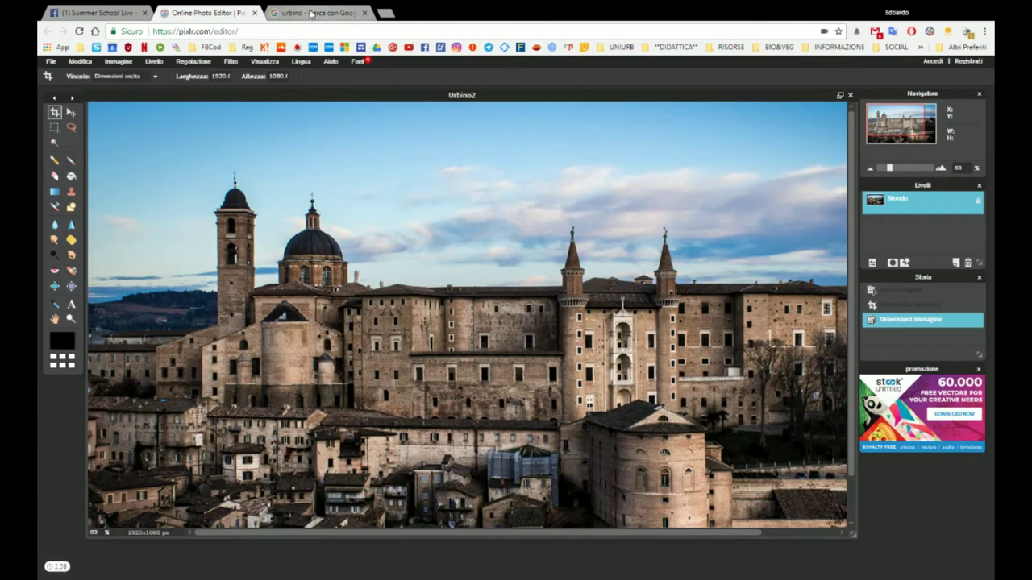
# - Return to the Google Images results for urbino, close the photo preview and remove the large-size filter
pyautogui.click(311, 14)
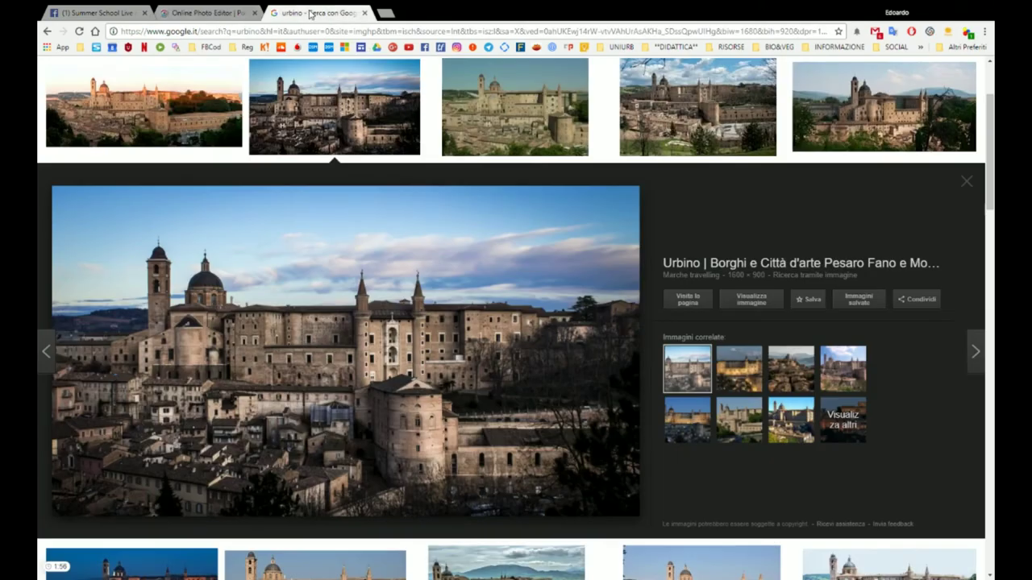
pyautogui.click(967, 184)
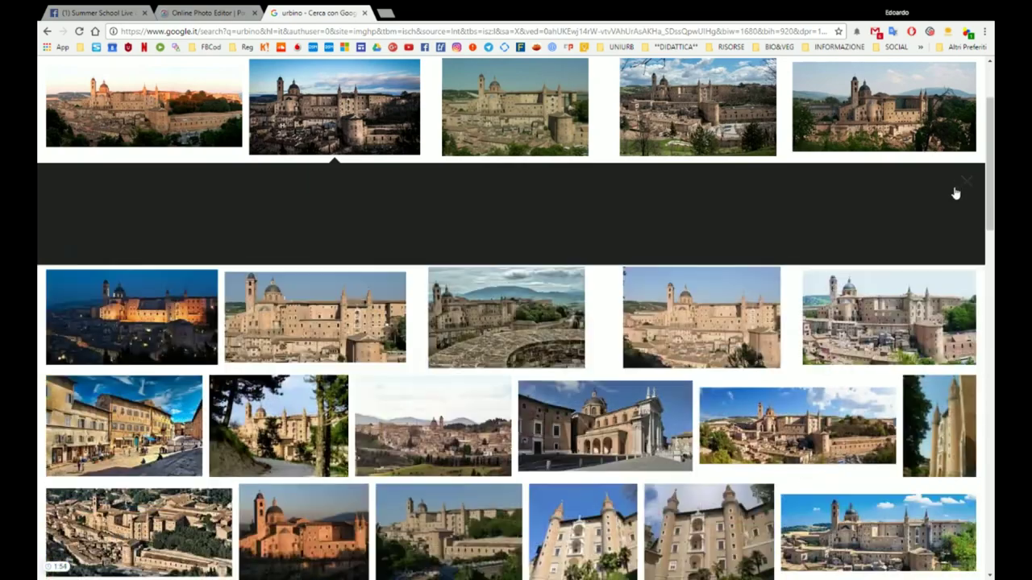
pyautogui.scroll(2, 528, 266)
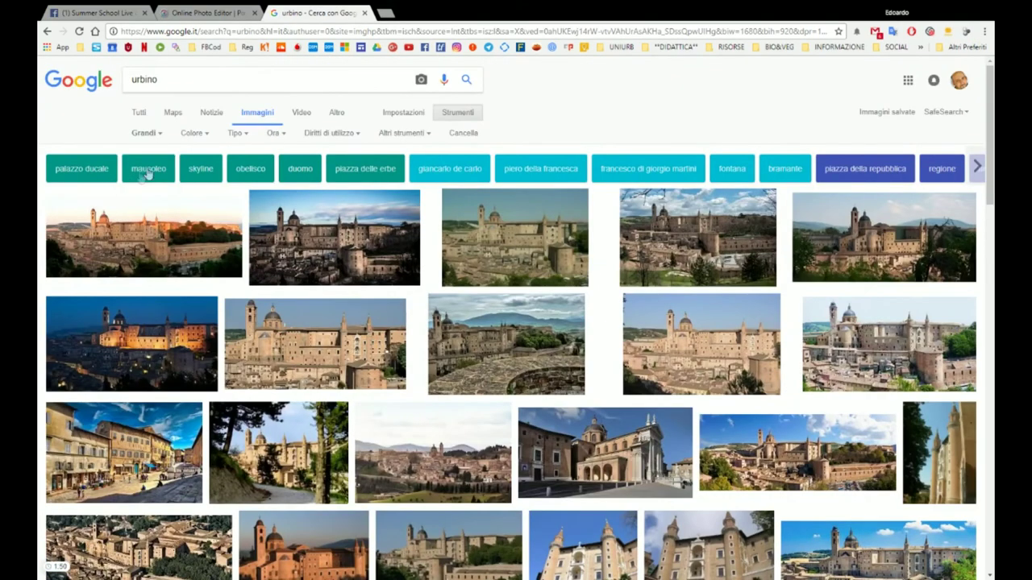
pyautogui.click(158, 134)
pyautogui.click(146, 153)
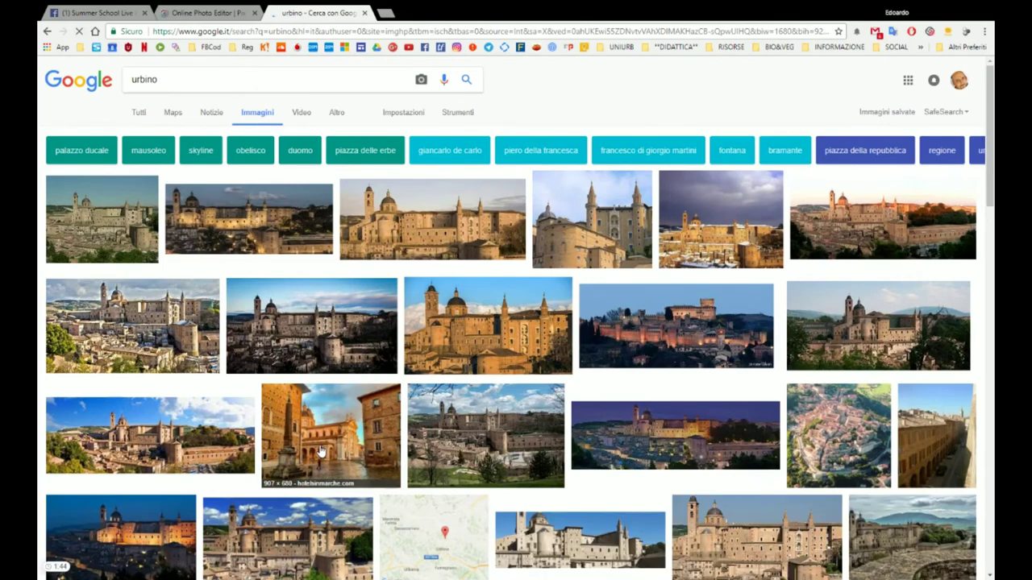
# - Find the photo of snowy Urbino under a dark cloudy sky, save it as urbino_neve.jpg and close its preview
pyautogui.scroll(-1, 321, 452)
pyautogui.scroll(-1, 320, 451)
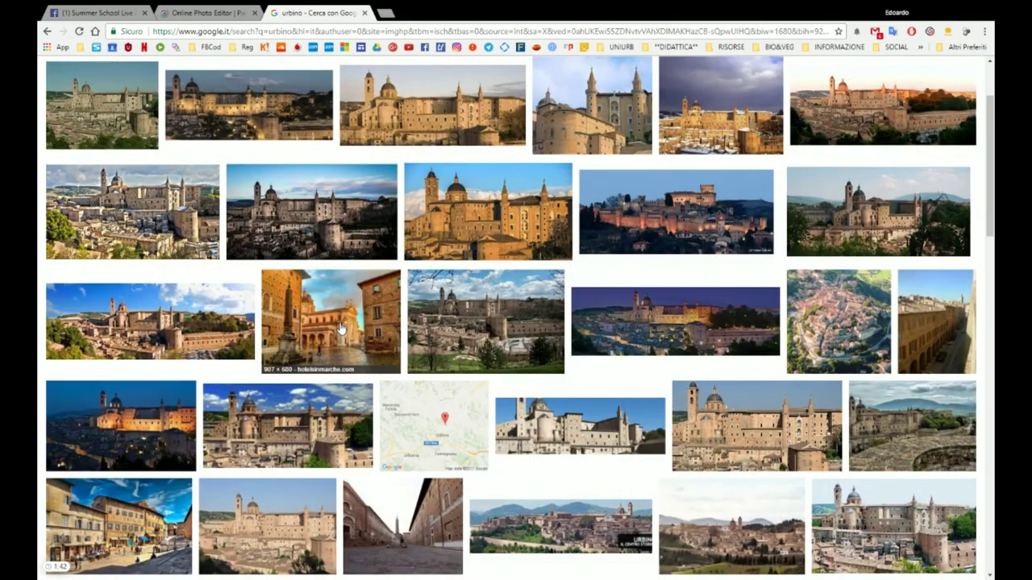
pyautogui.scroll(-2, 373, 321)
pyautogui.scroll(-2, 308, 321)
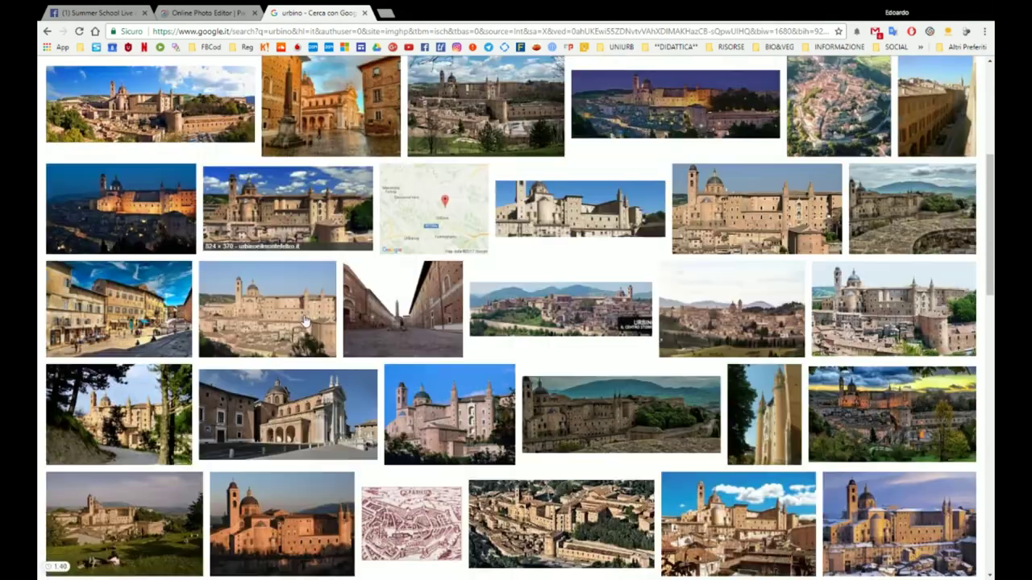
pyautogui.scroll(4, 164, 227)
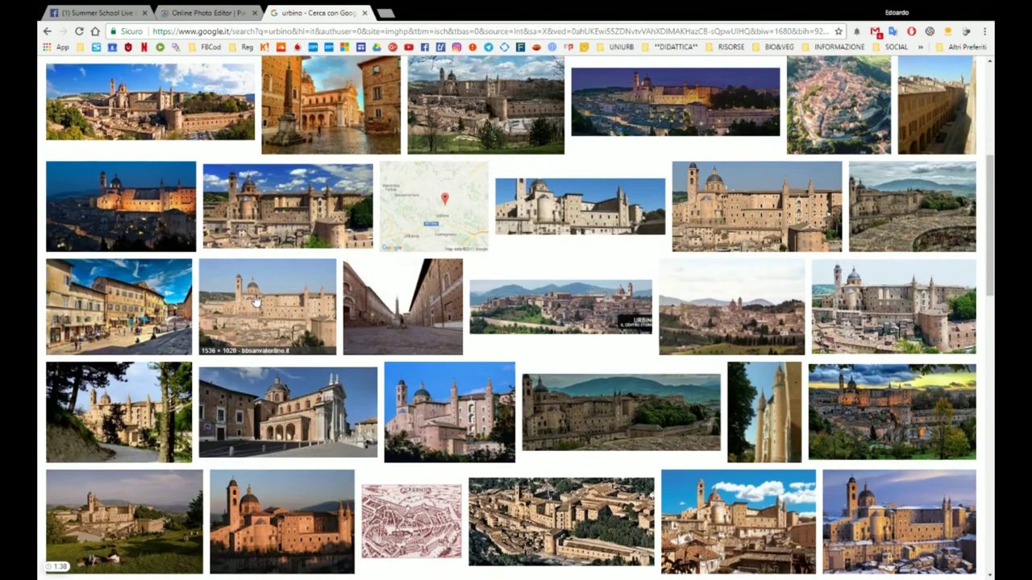
pyautogui.click(158, 79)
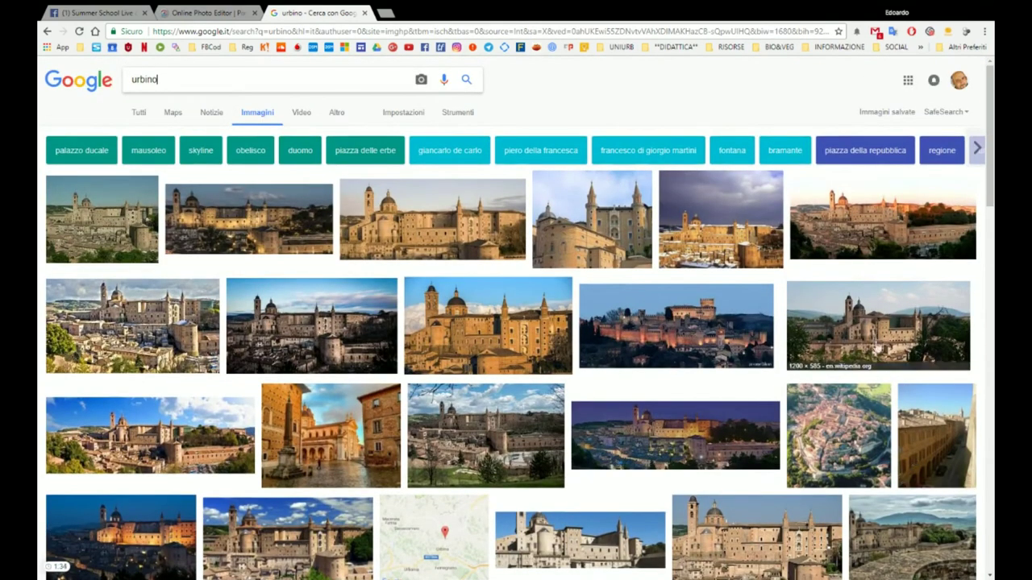
pyautogui.click(691, 239)
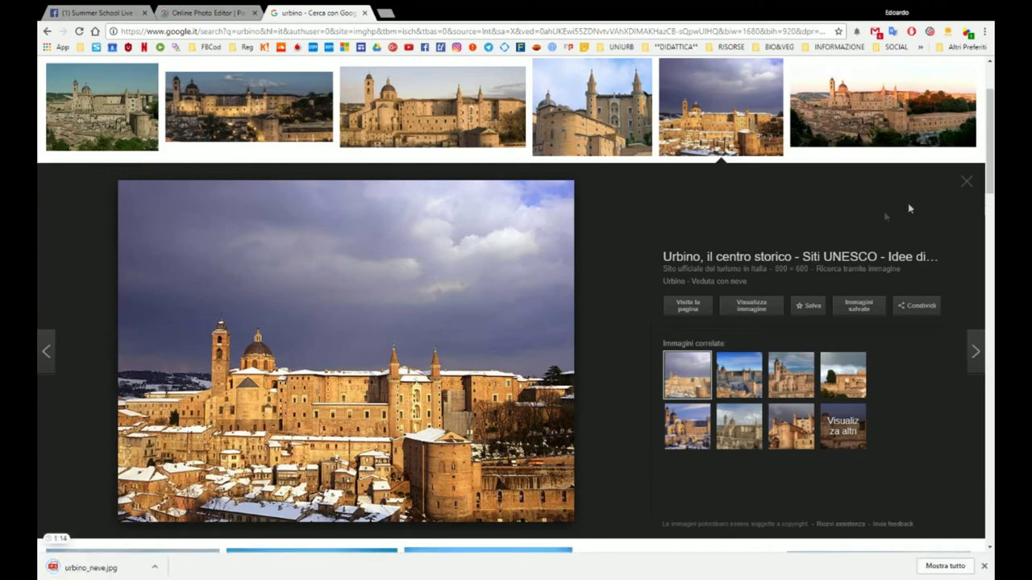
pyautogui.click(967, 190)
# - Go to the Google Images home page and start a search by image
pyautogui.scroll(3, 679, 158)
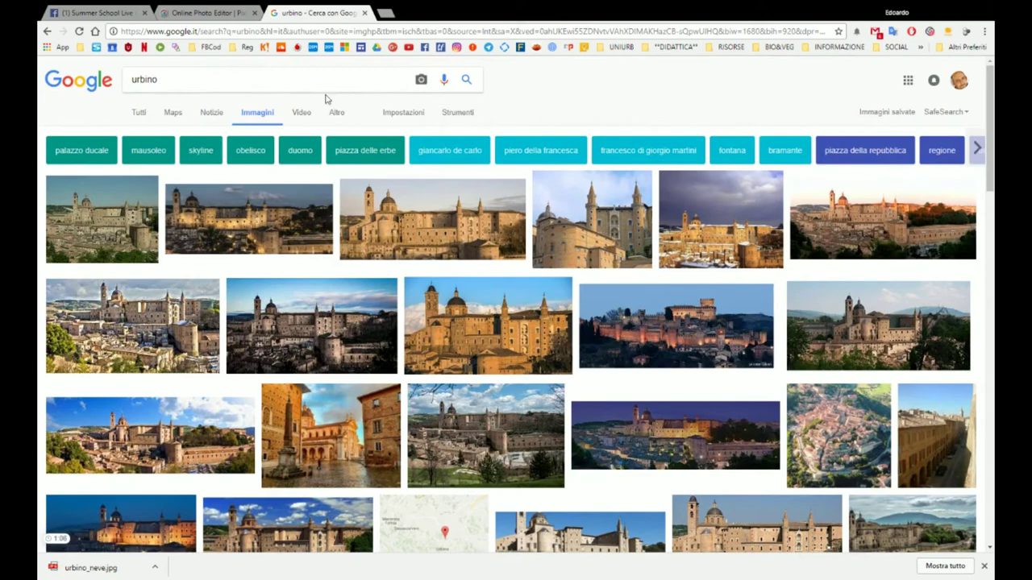
pyautogui.click(101, 85)
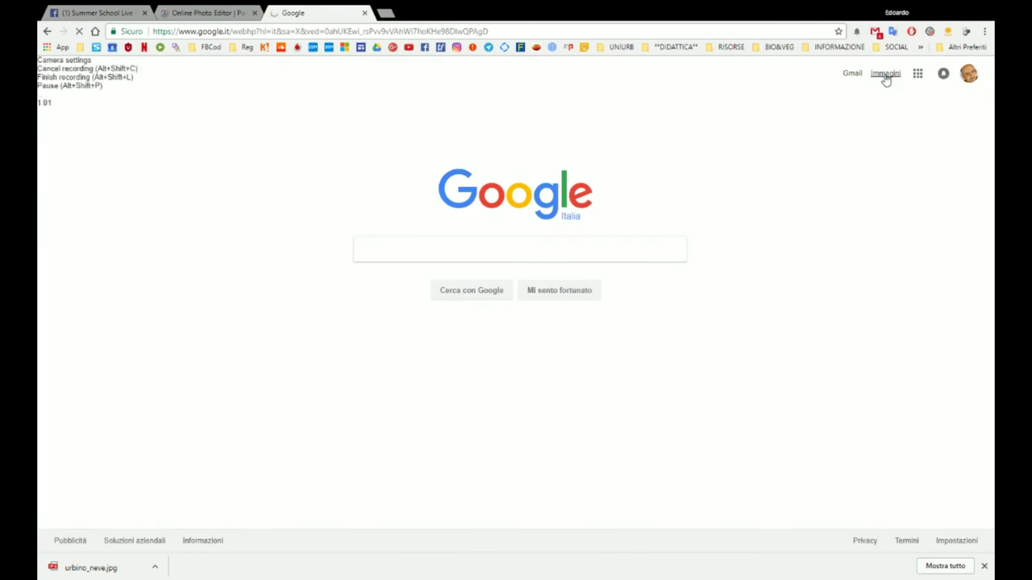
pyautogui.click(886, 75)
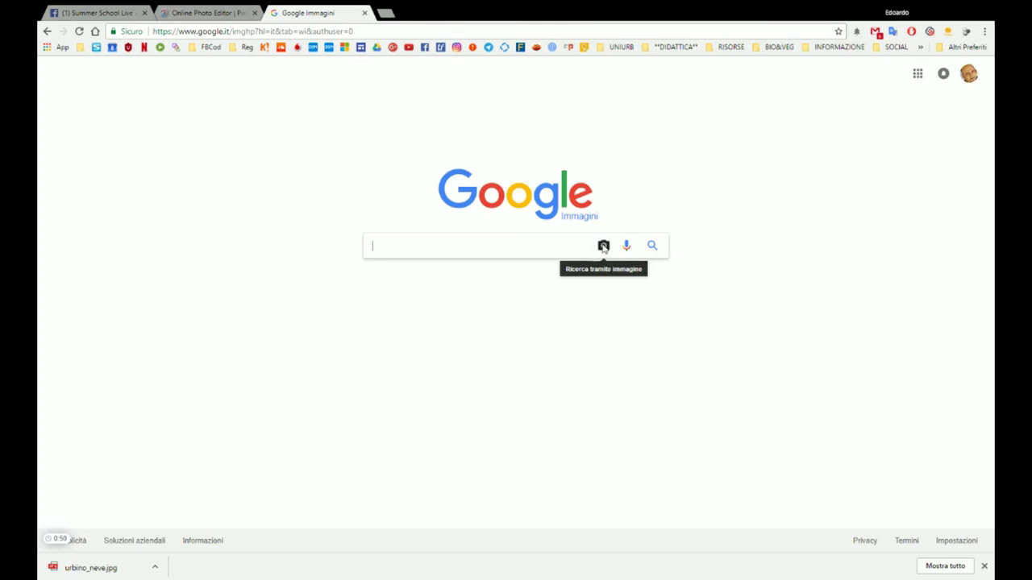
pyautogui.click(603, 246)
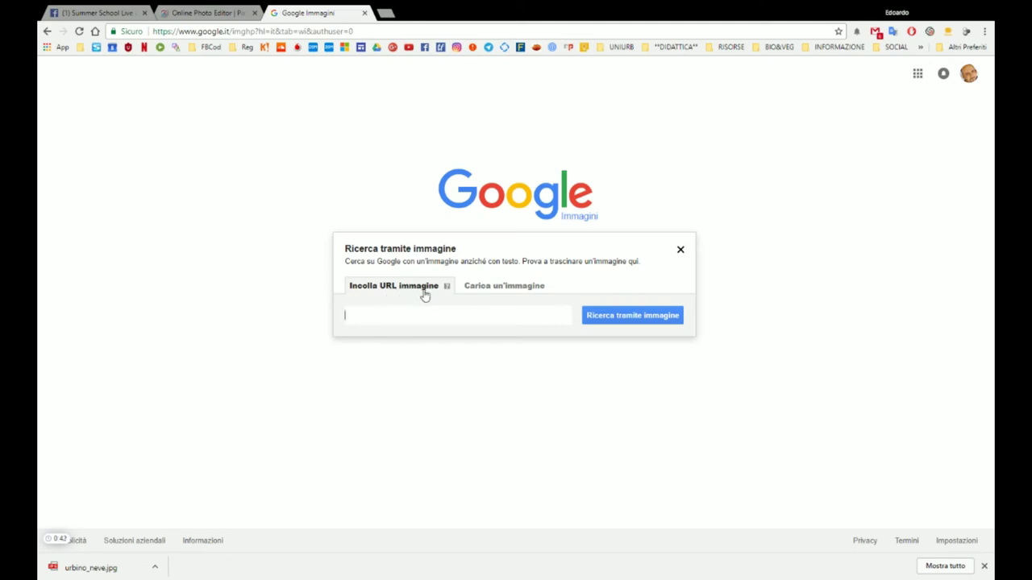
# - Examine the image upload and image URL options for searching by image
pyautogui.click(511, 292)
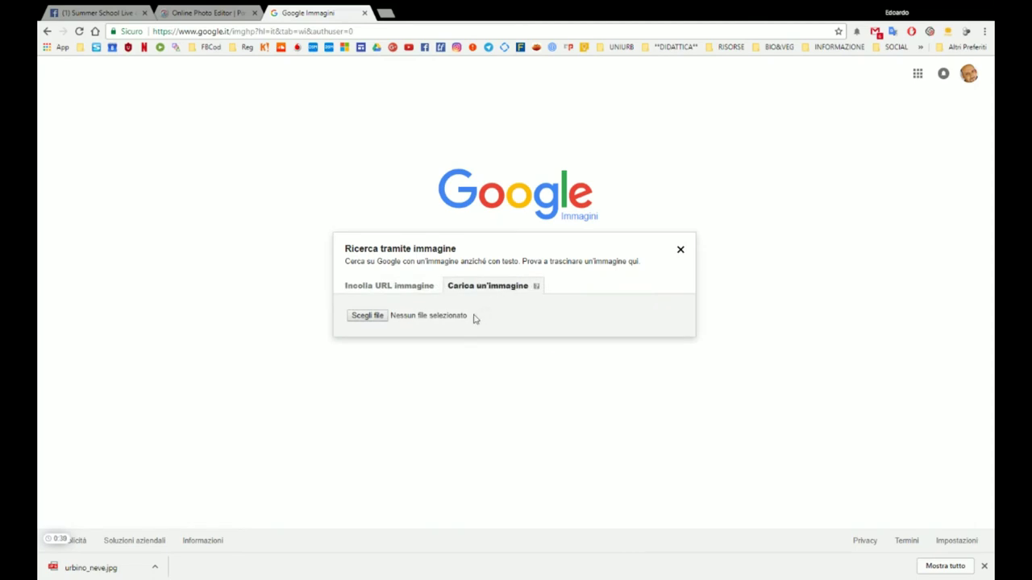
pyautogui.click(415, 291)
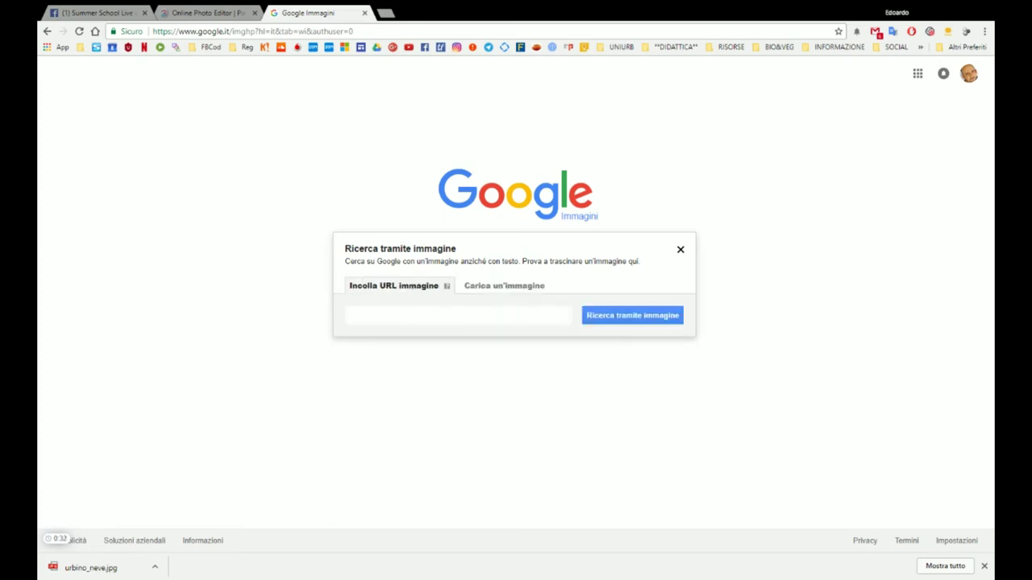
pyautogui.click(488, 287)
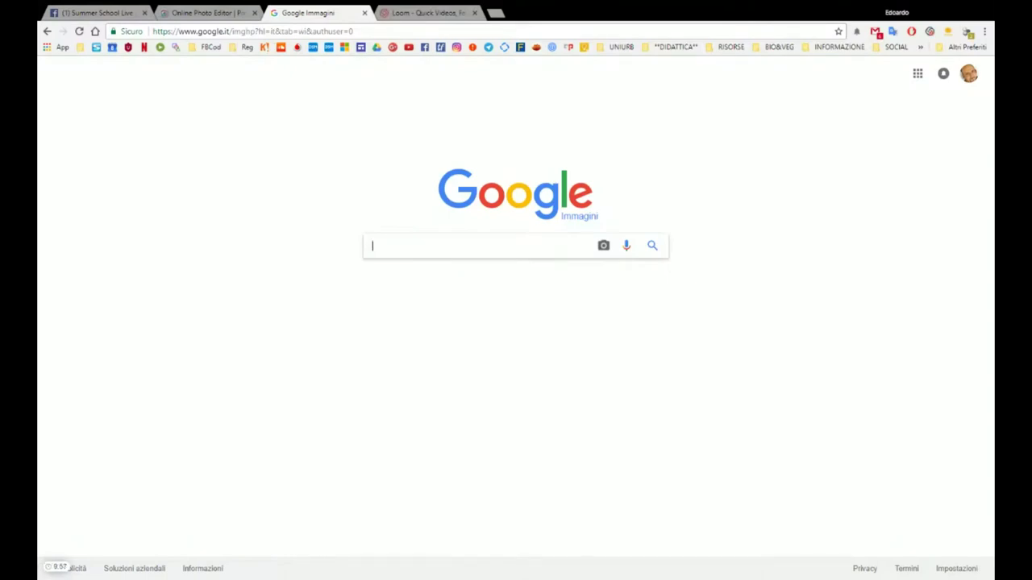
# - Reopen the search by image, view the upload option and return to the image URL option
pyautogui.click(604, 245)
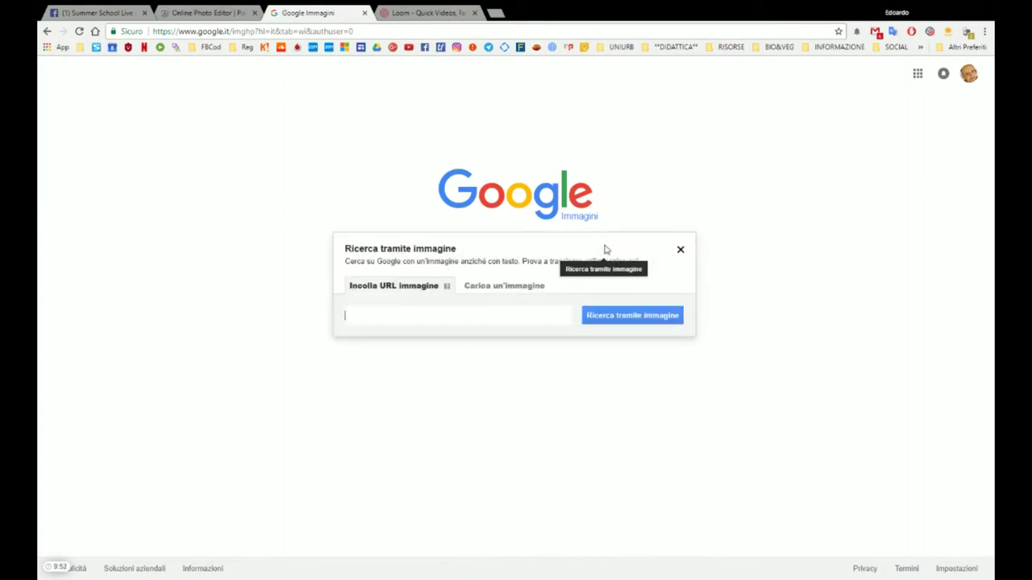
pyautogui.click(494, 290)
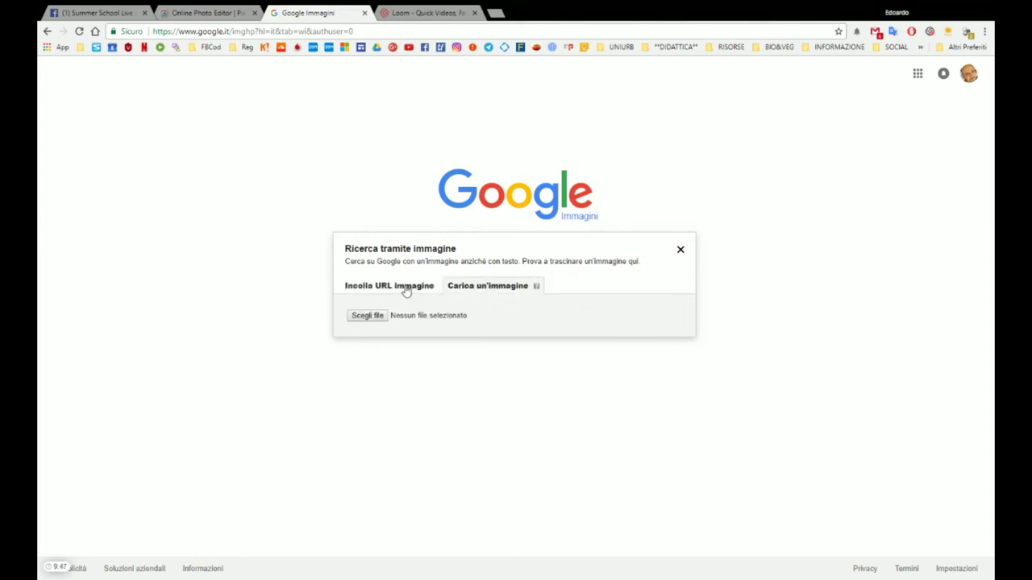
pyautogui.click(407, 291)
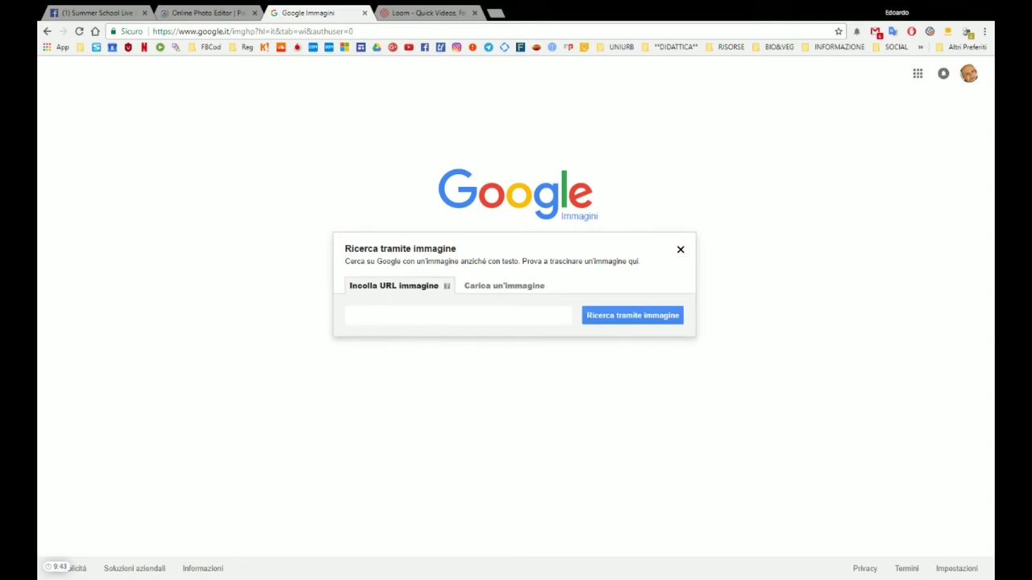
# - Upload urbino_neve.jpg to search Google by image, and review the visually similar images and the pages containing matching images
pyautogui.click(505, 290)
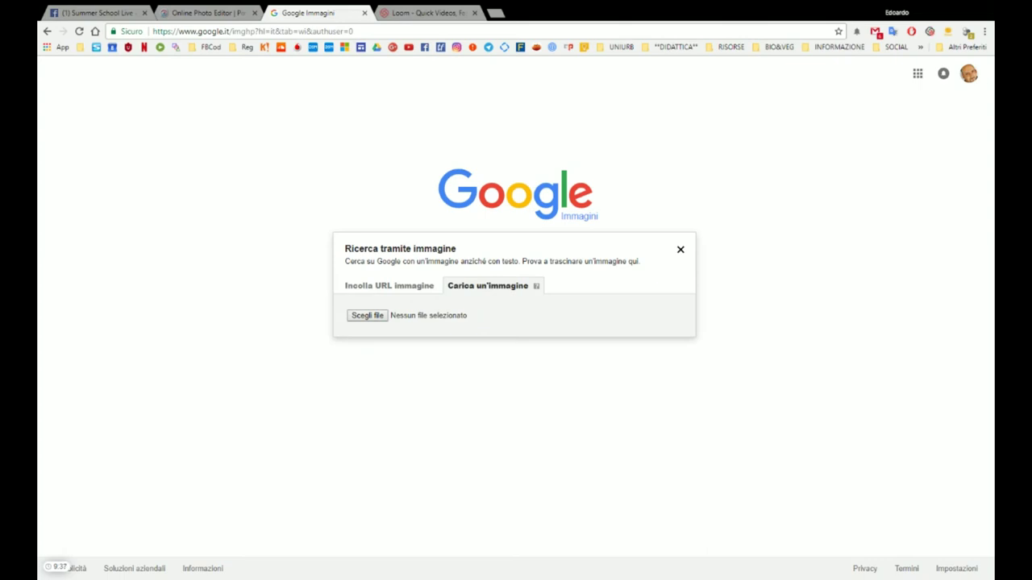
pyautogui.click(422, 333)
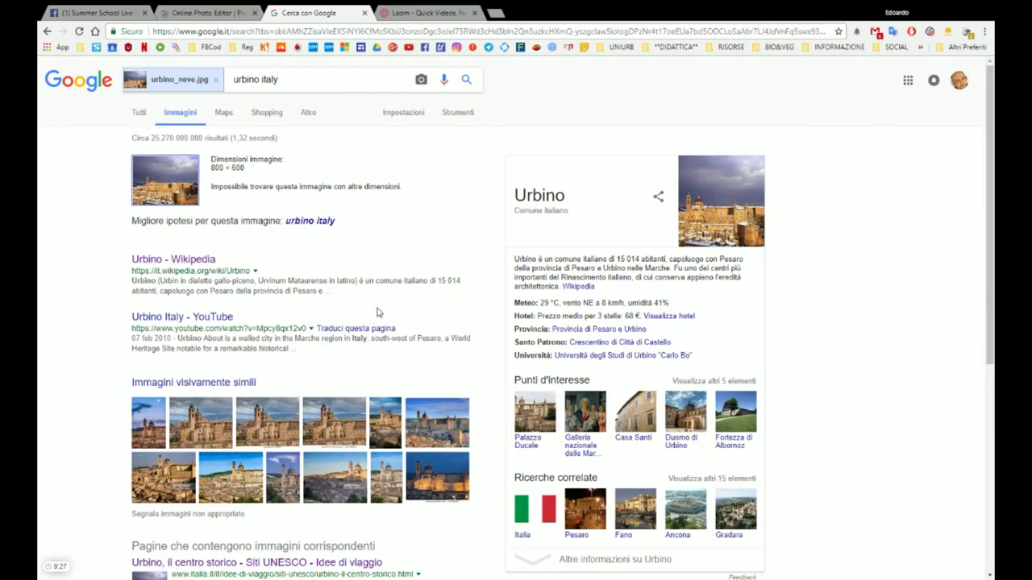
pyautogui.scroll(-2, 370, 319)
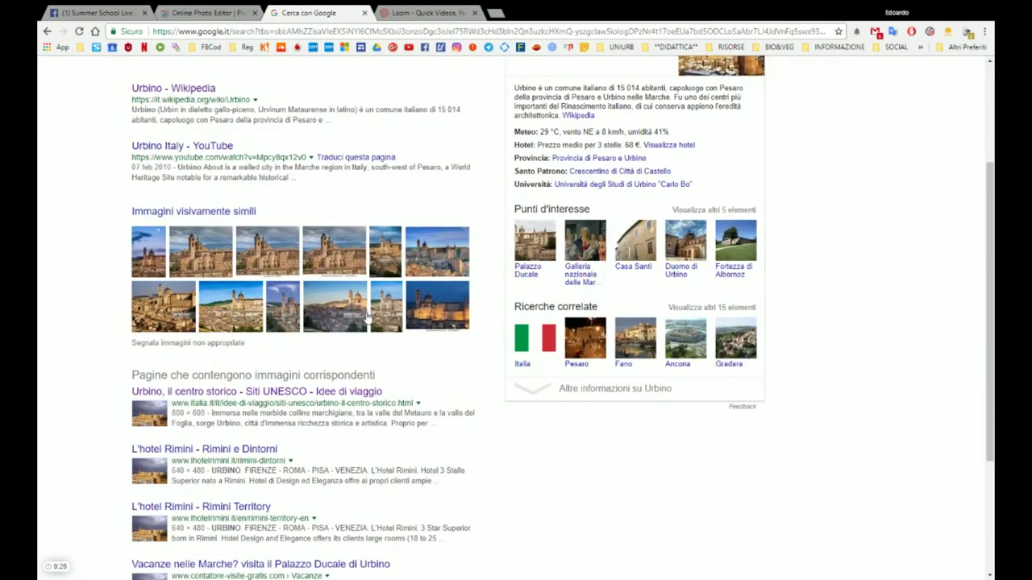
pyautogui.scroll(-1, 366, 317)
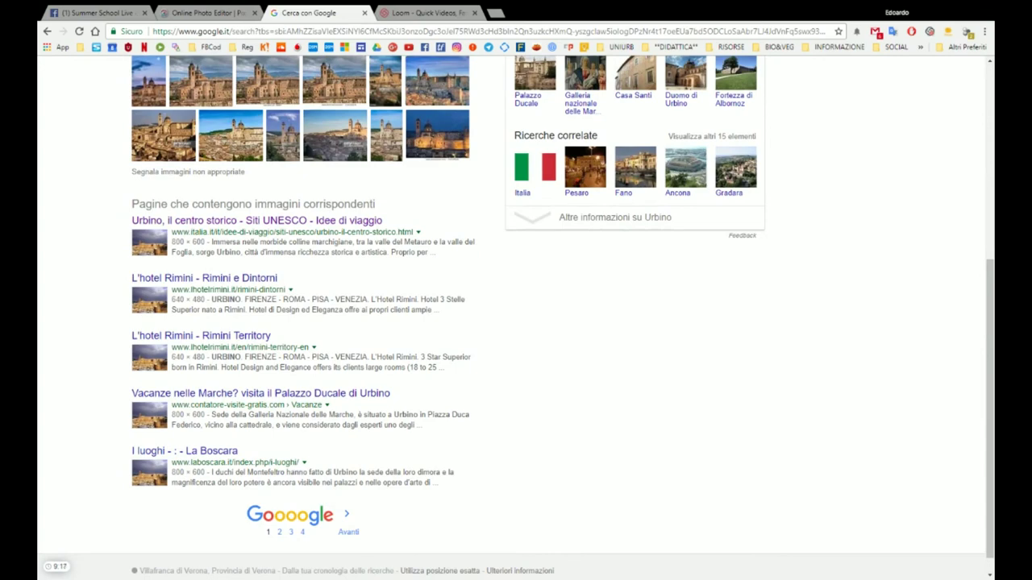
pyautogui.scroll(2, 239, 320)
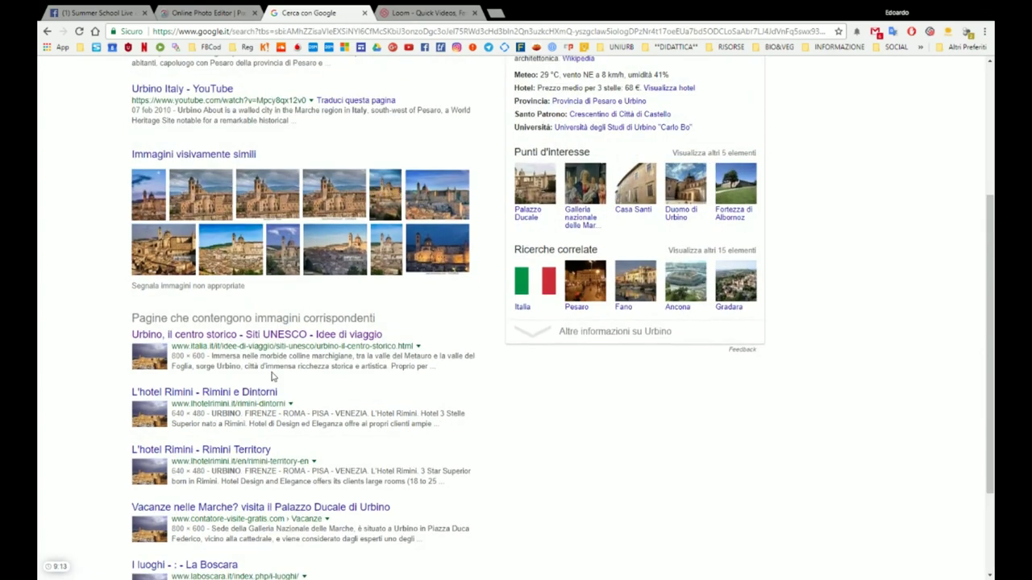
pyautogui.scroll(4, 274, 377)
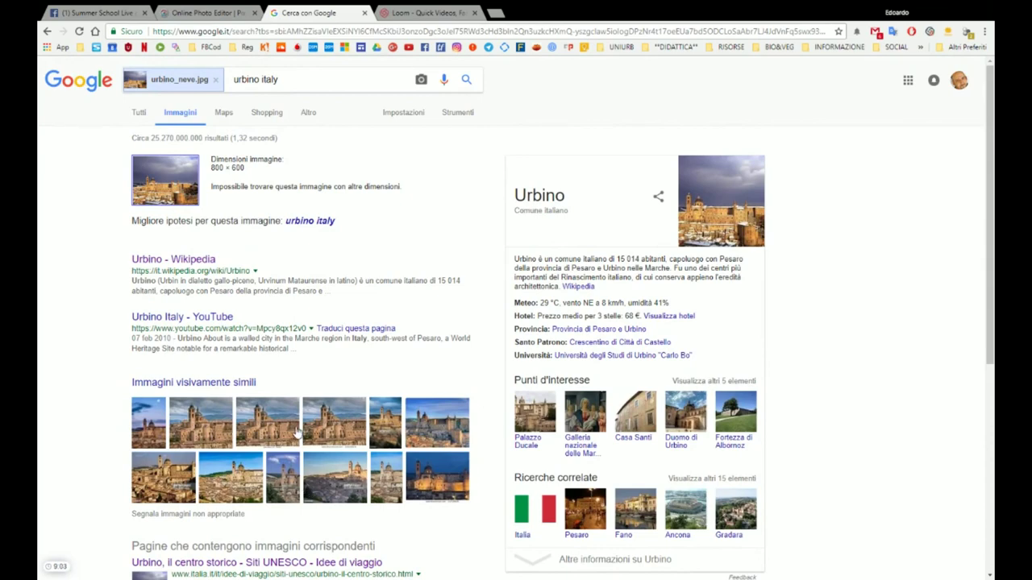
# - Switch to the Urbino2 photo in Pixlr Editor and examine the crop constraint options and the available image, file and help commands
pyautogui.click(200, 11)
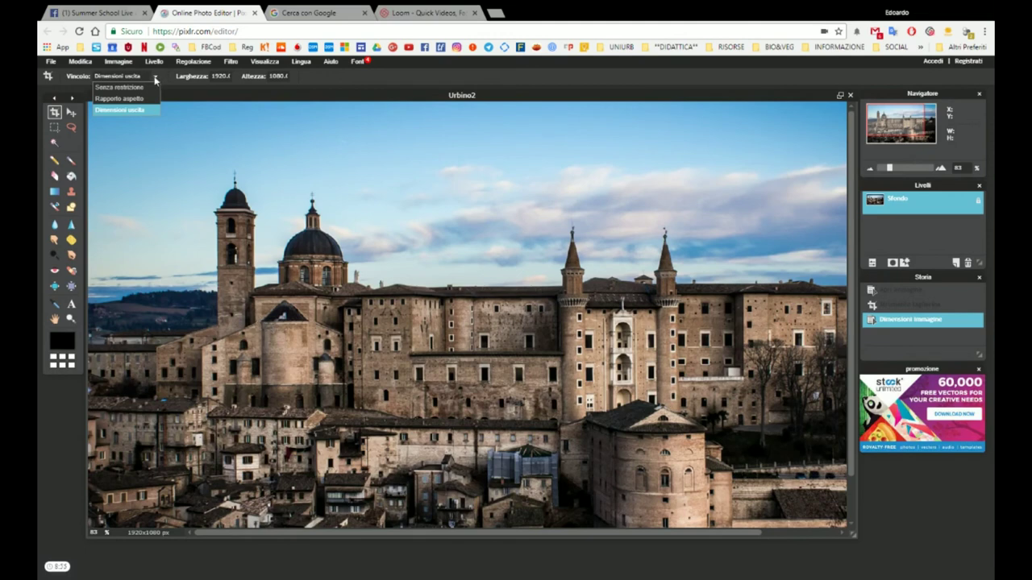
pyautogui.click(154, 78)
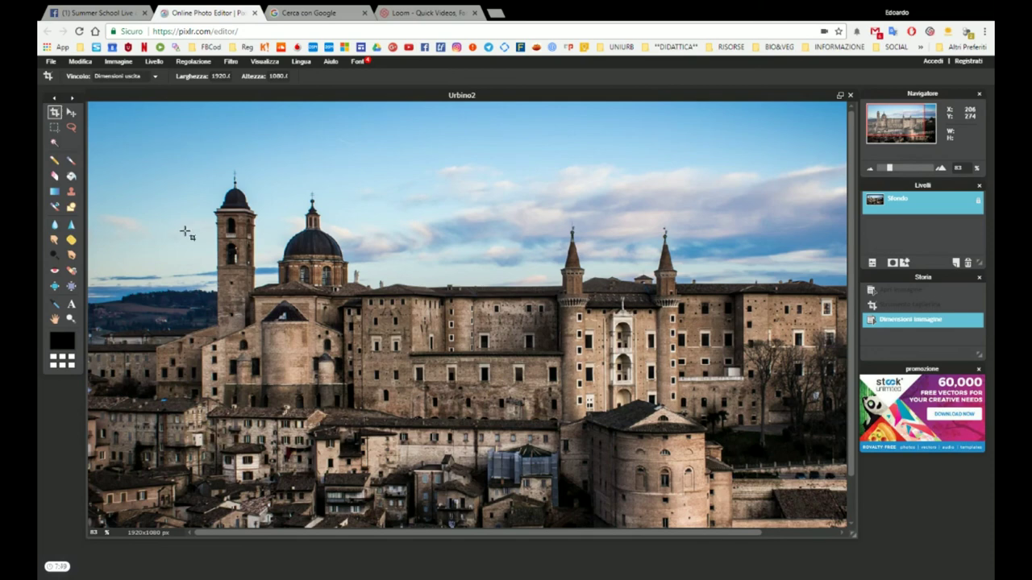
pyautogui.click(116, 63)
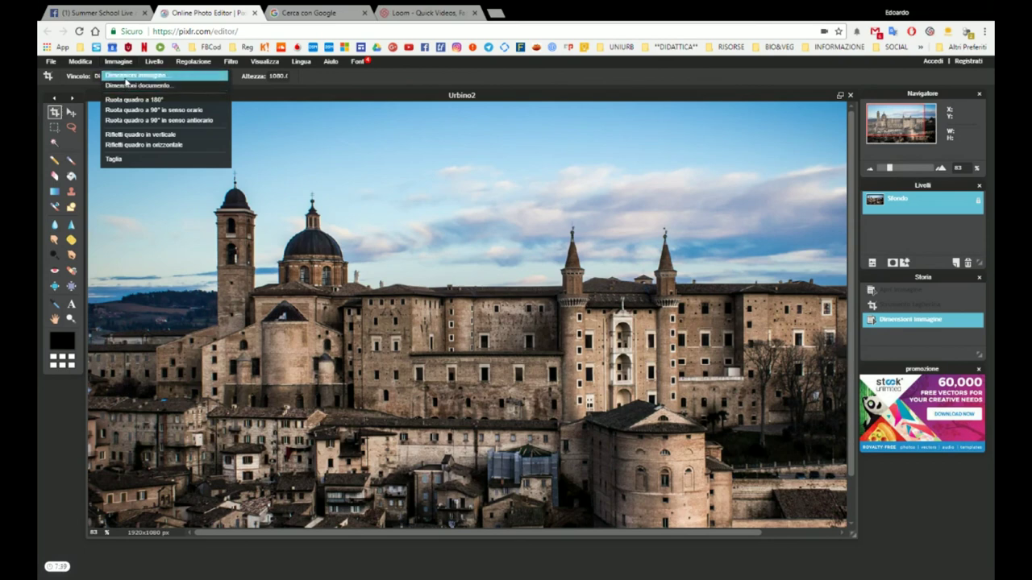
pyautogui.moveTo(56, 64)
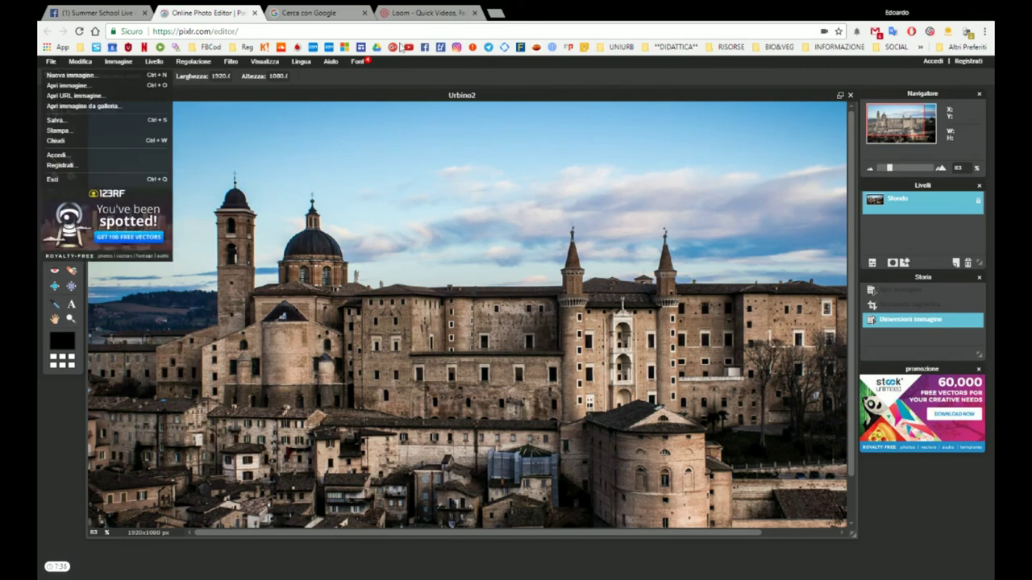
pyautogui.moveTo(330, 61)
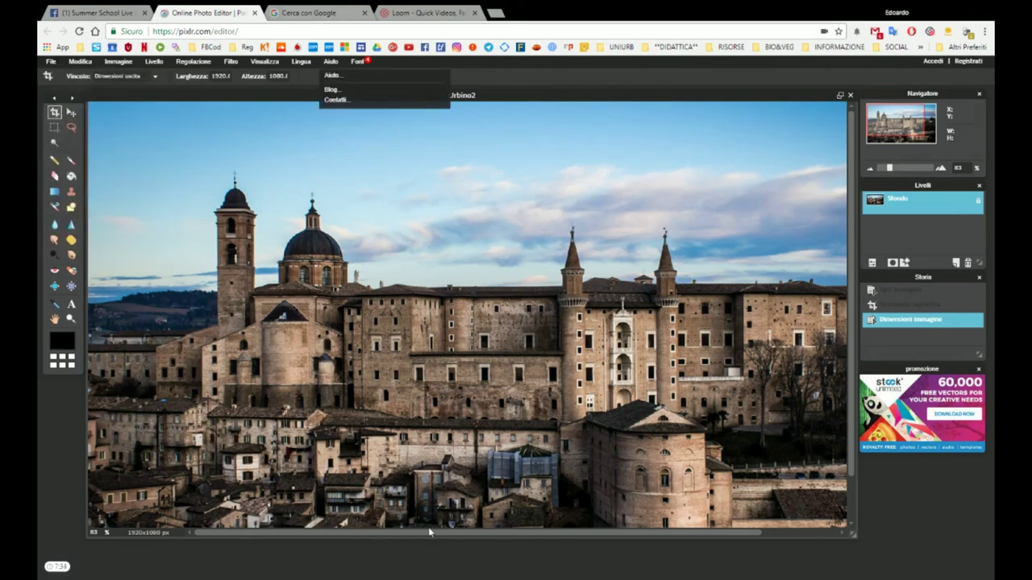